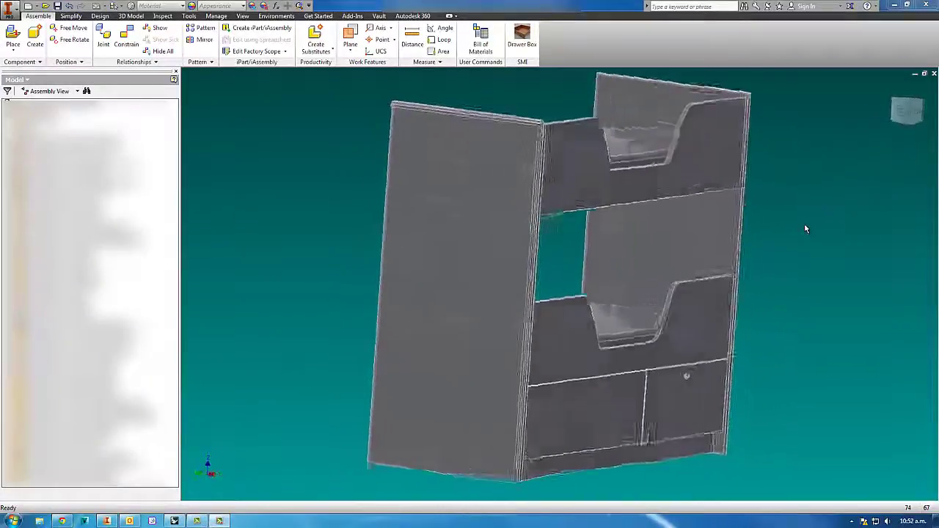
Examine the bunk bed assembly in orthographic projection, focusing on the opening between the bunks and the inner corner beneath the upper bunk.
right_click(903, 113)
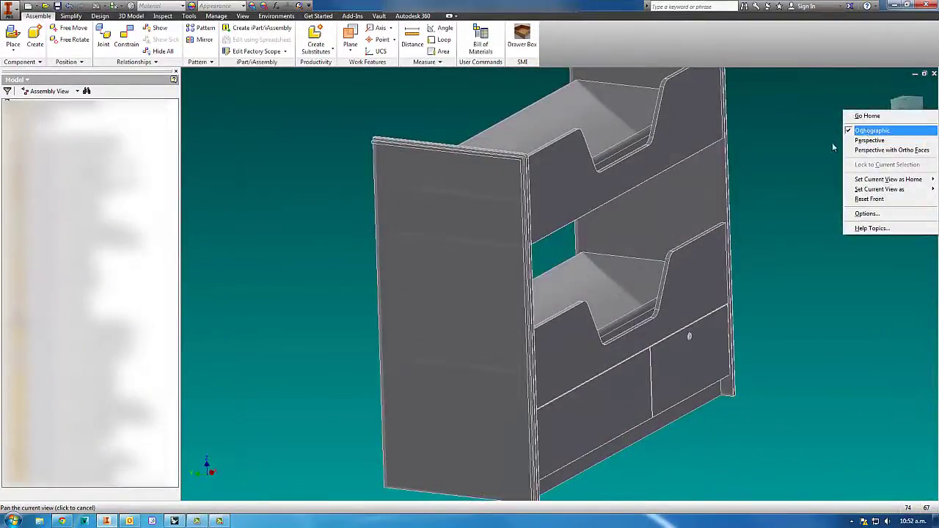
left_click(799, 162)
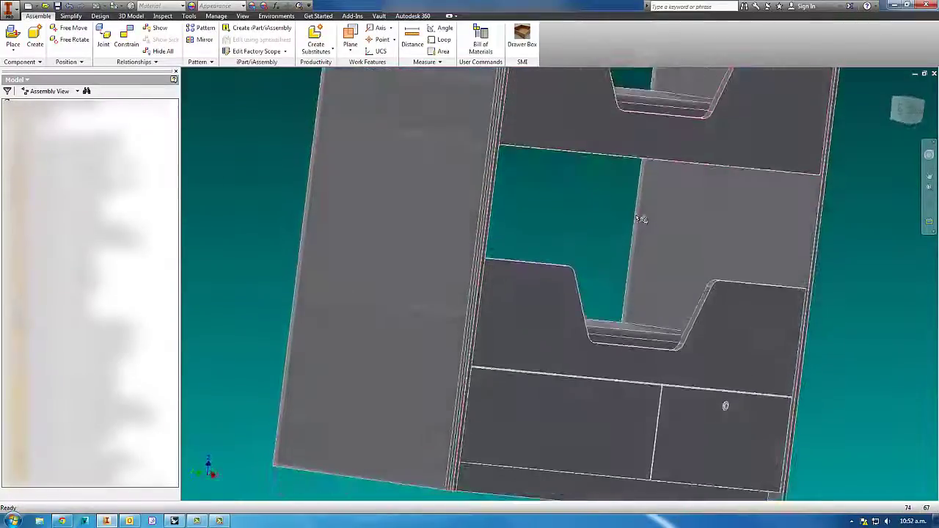
middle_click_drag(636, 217, 707, 225, "shift")
scroll(656, 186, "down", 2)
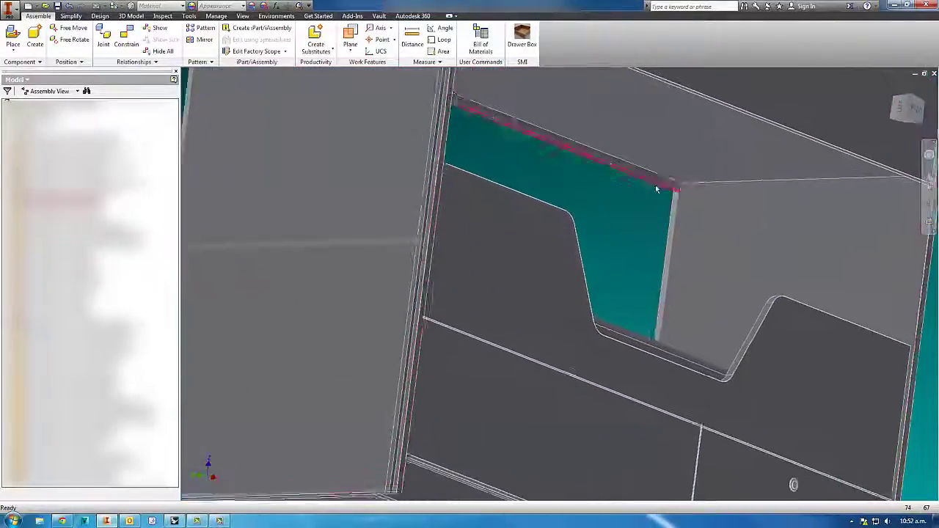
scroll(788, 210, "up", 6)
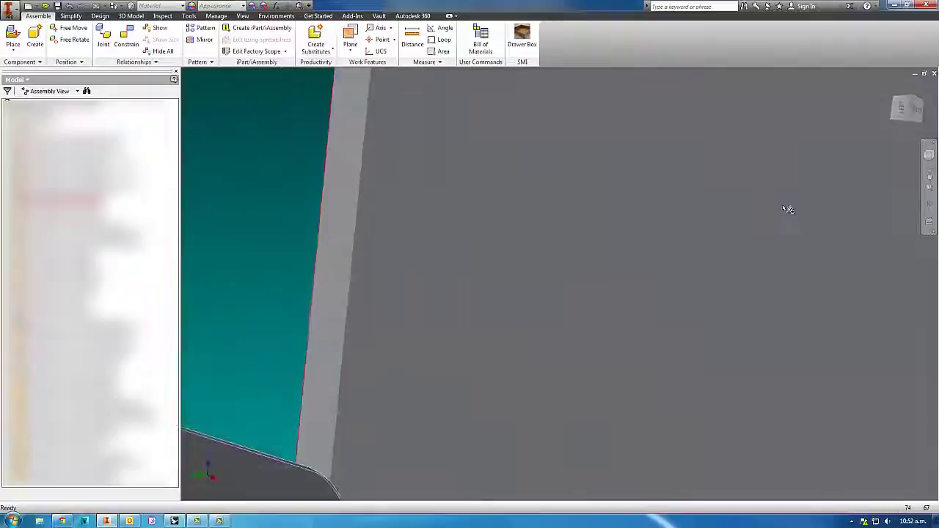
scroll(788, 210, "down", 4)
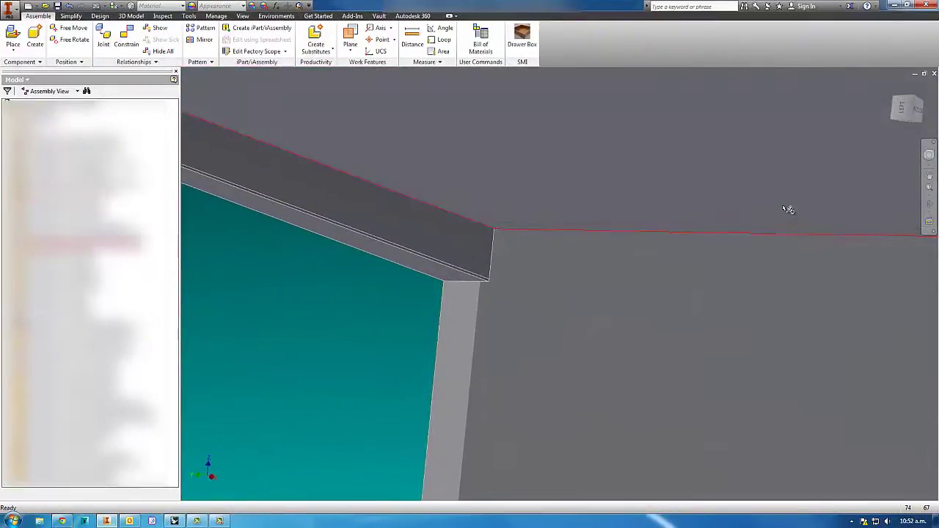
middle_click_drag(788, 210, 598, 290, "shift")
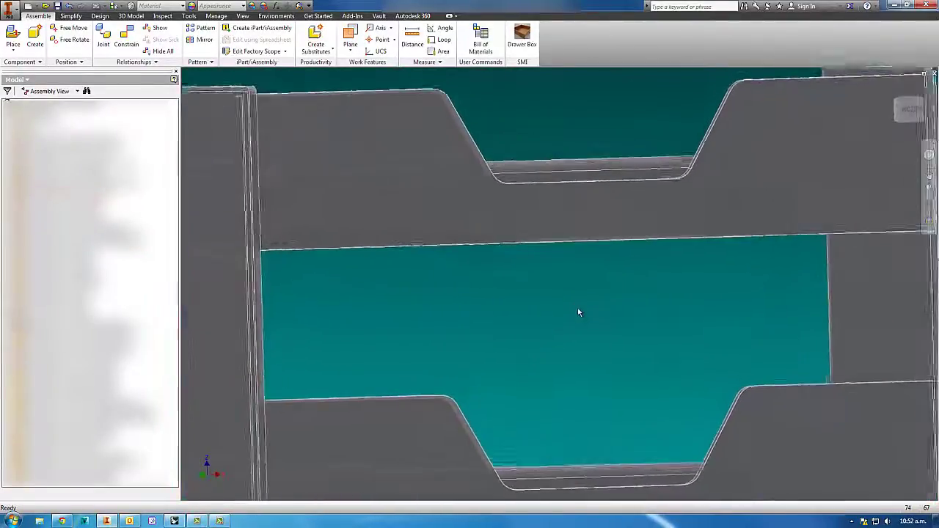
Switch the view to perspective projection and examine the inner corner beneath the upper bunk from close up and farther away.
right_click(905, 109)
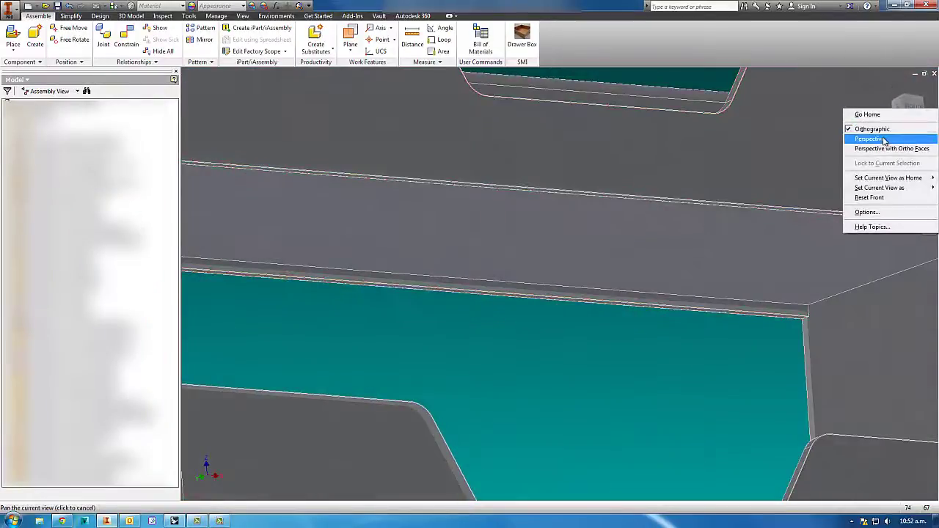
left_click(886, 139)
middle_click_drag(906, 233, 883, 184)
scroll(883, 199, "down", 3)
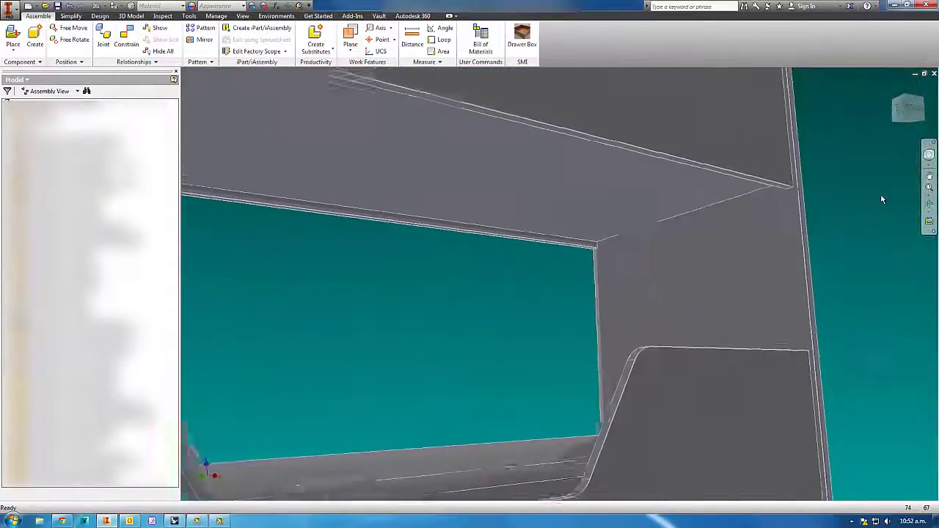
scroll(883, 199, "up", 4)
scroll(883, 198, "up", 3)
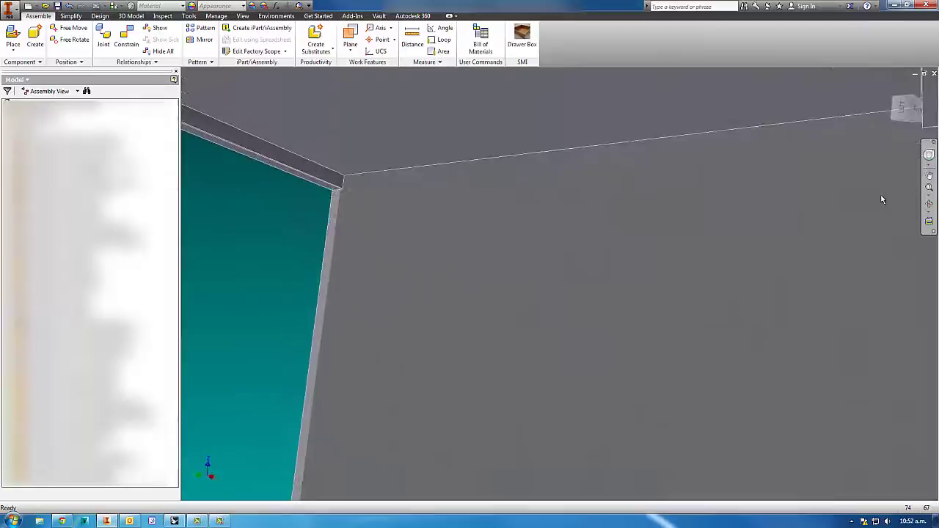
middle_click_drag(292, 280, 291, 286)
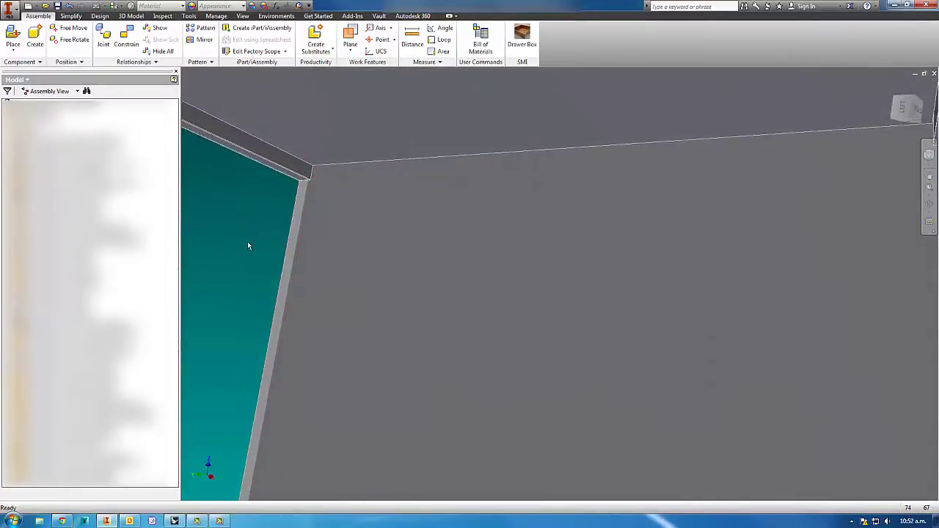
scroll(245, 235, "down", 3)
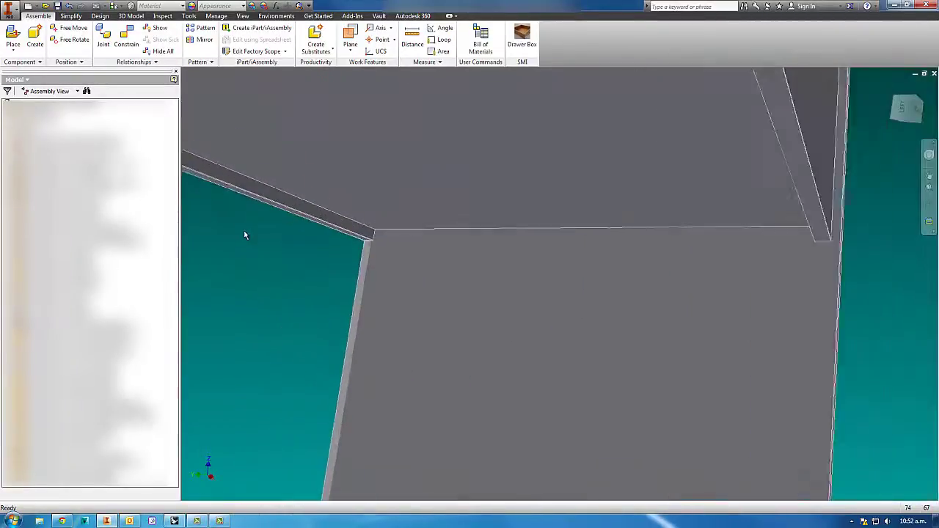
scroll(245, 235, "up", 3)
scroll(246, 235, "down", 2)
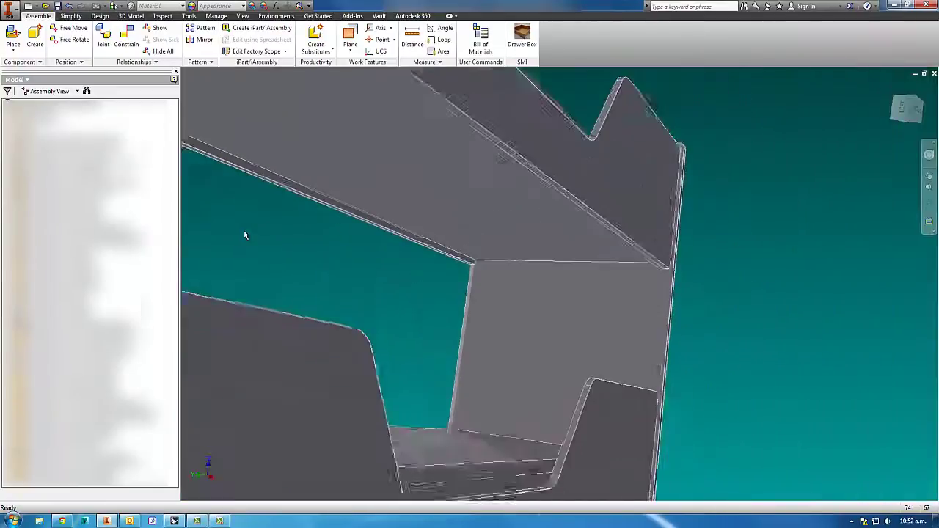
scroll(246, 235, "up", 2)
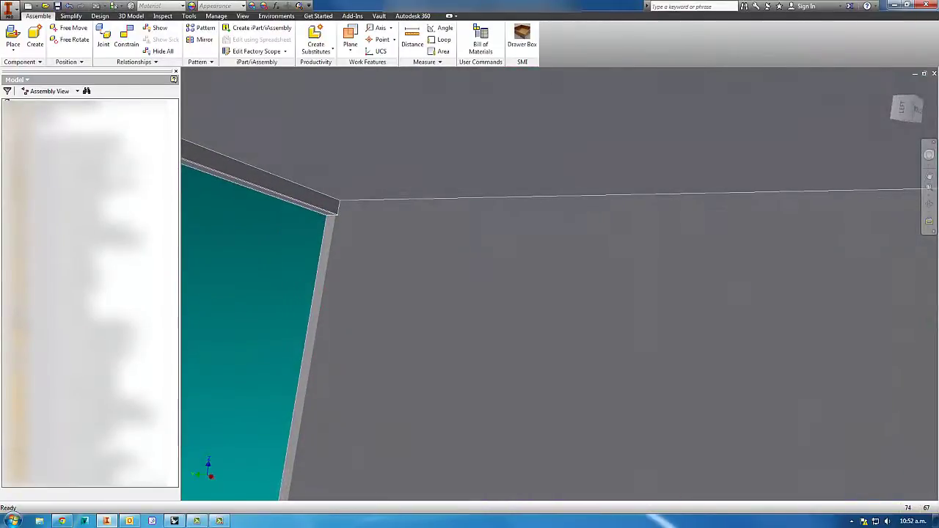
Inspect the underside corner of the upper bunk with Free Orbit, zoom out to the whole bed and end the orbit command.
left_click(928, 208)
left_click_drag(598, 275, 585, 299)
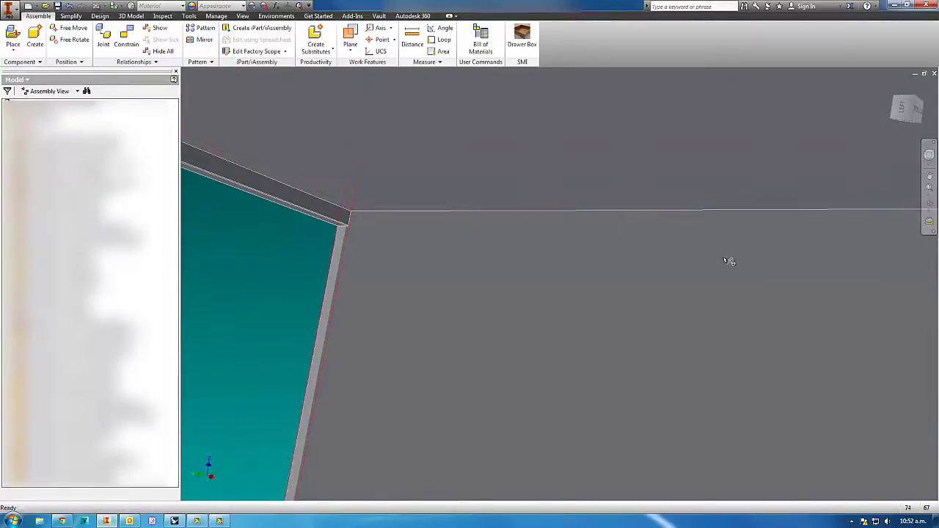
left_click_drag(729, 259, 598, 330)
scroll(623, 311, "up", 5)
scroll(620, 312, "down", 4)
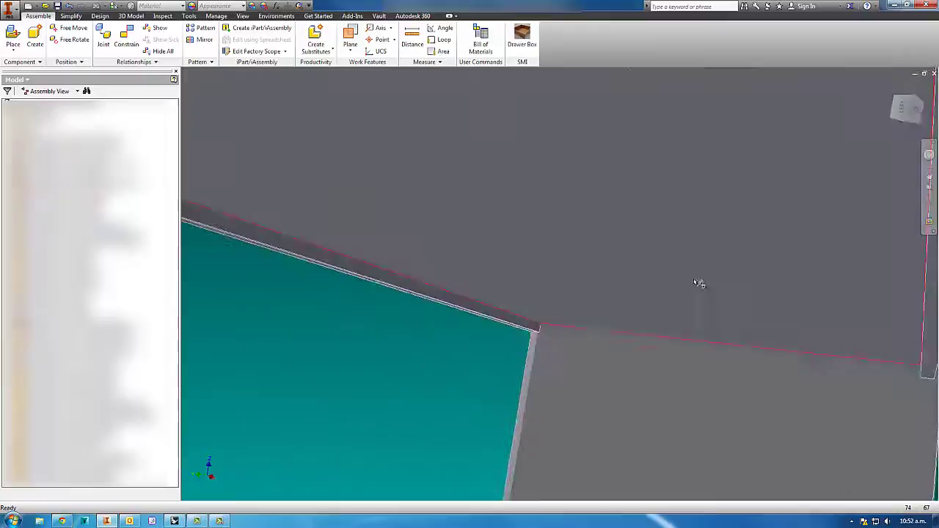
left_click(929, 205)
left_click_drag(636, 342, 530, 264)
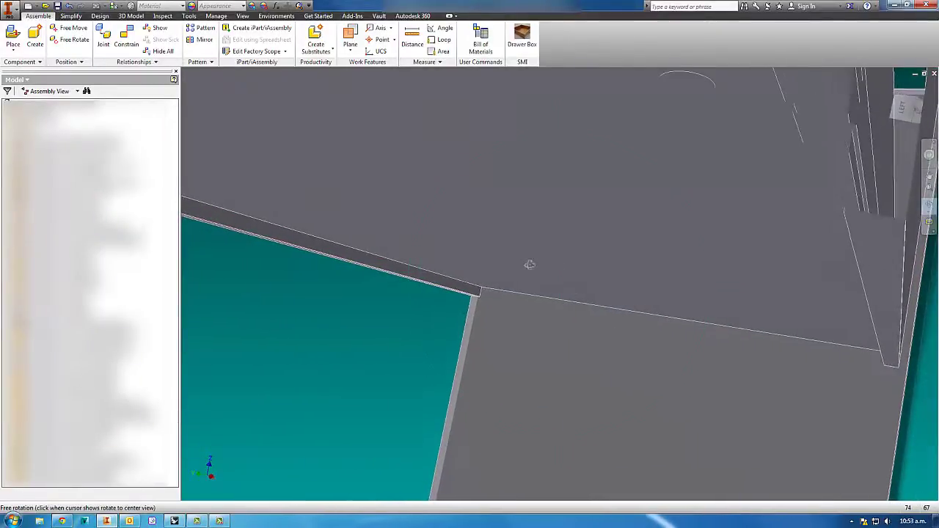
scroll(569, 286, "down", 5)
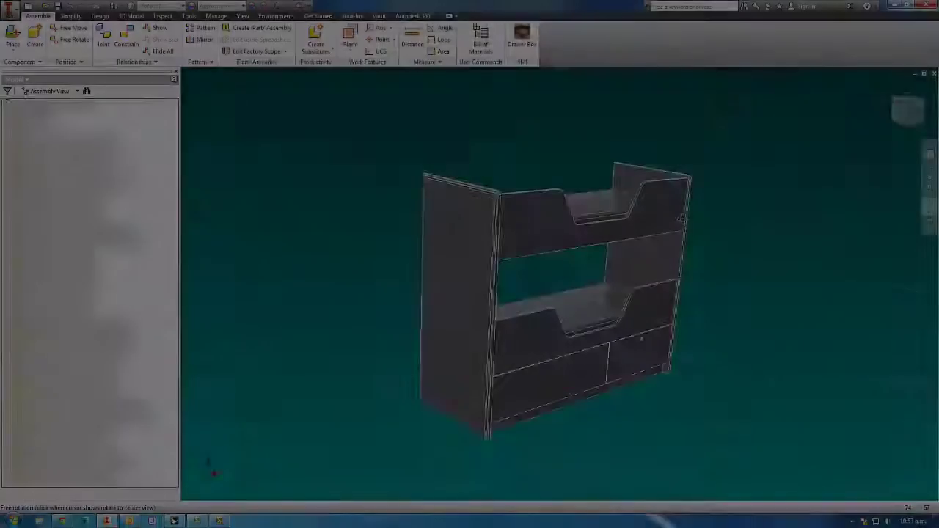
right_click(678, 243)
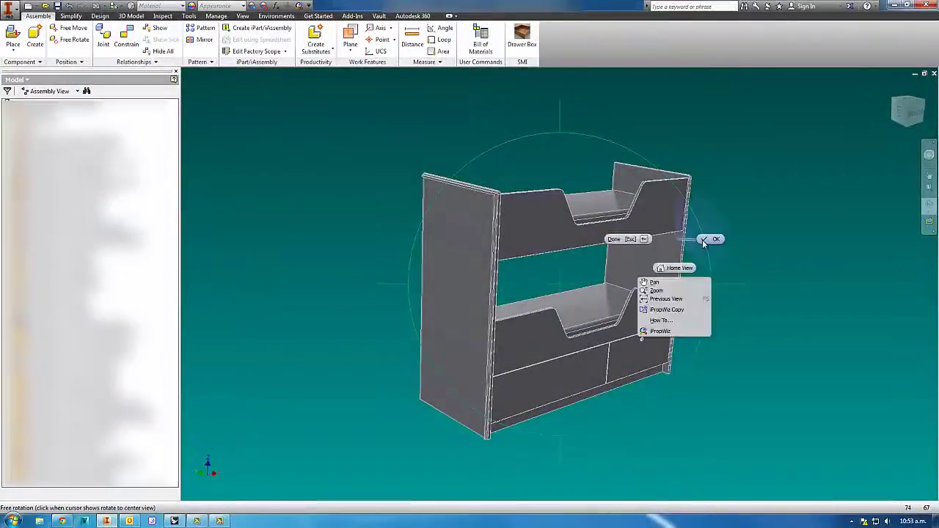
left_click(704, 239)
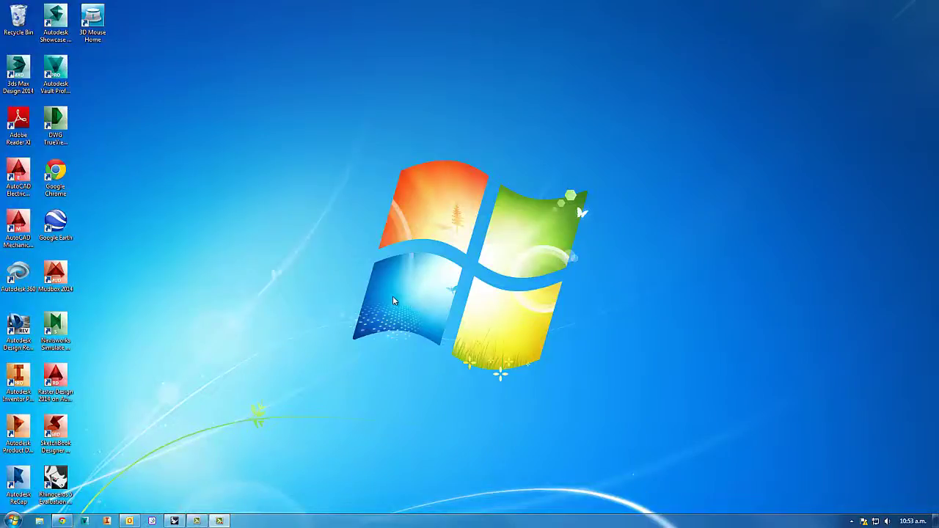
Launch the Windows Registry Editor (regedit) and enlarge its window.
key("super")
type("rege")
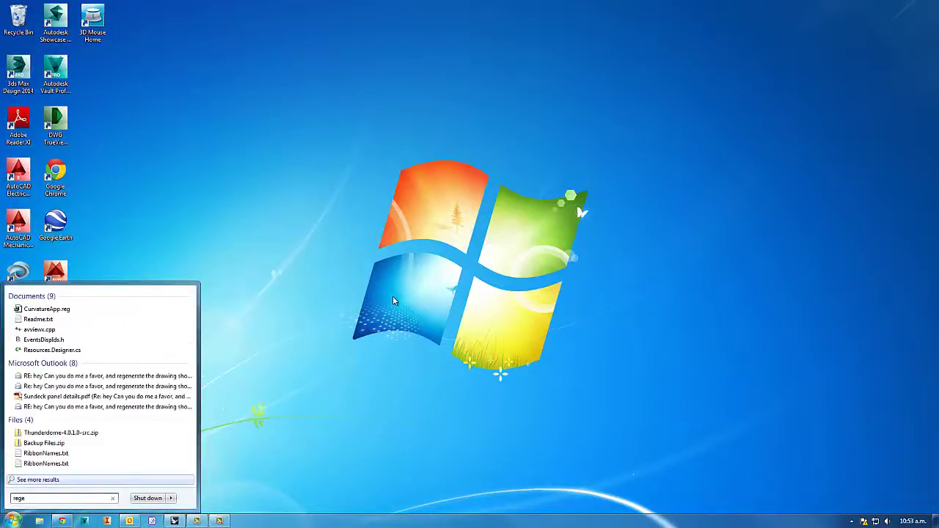
type("edit")
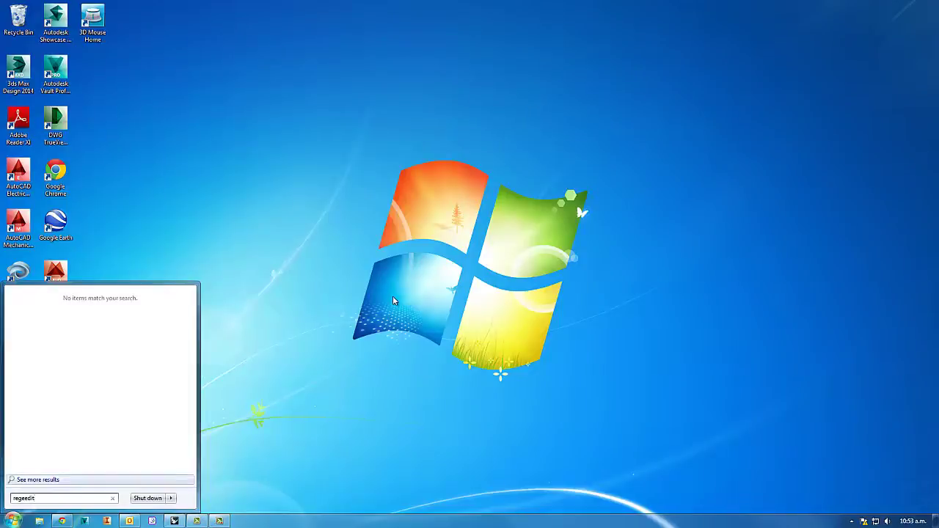
key("BackSpace")
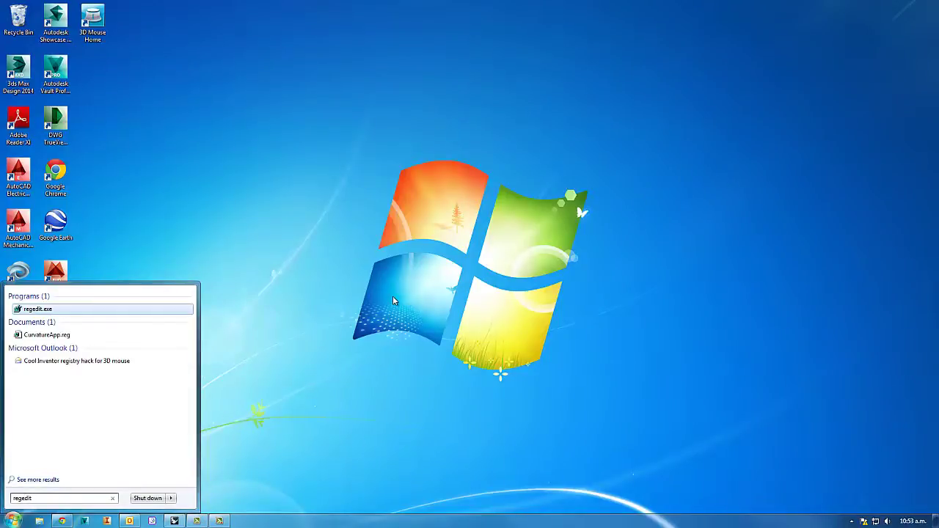
key("Return")
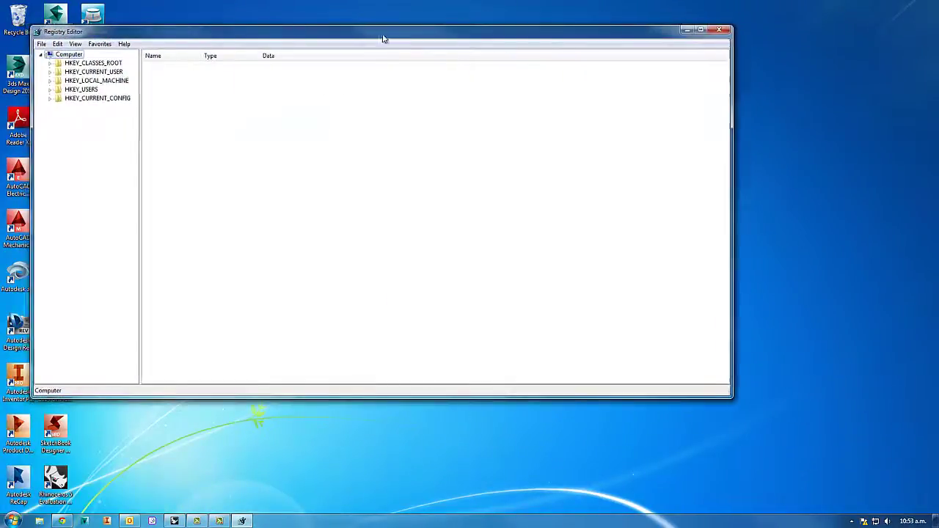
left_click_drag(383, 37, 478, 50)
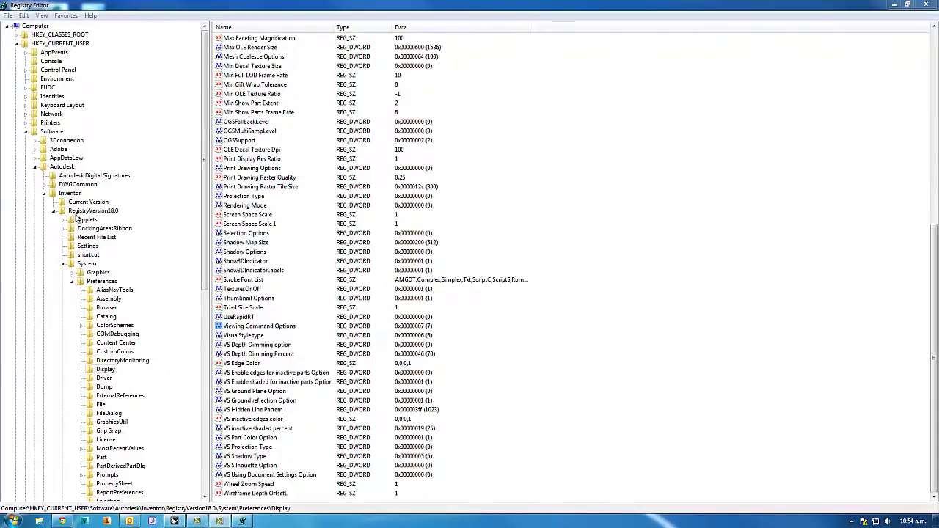
Open the registry key HKEY_CURRENT_USER\Software\Autodesk\Inventor\RegistryVersion18.0\System\Preferences\Display.
left_click(76, 212)
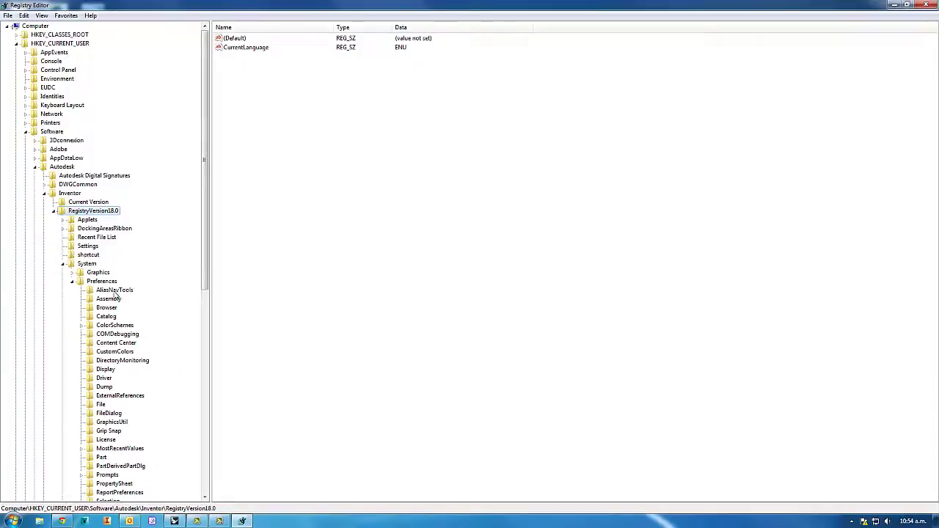
left_click(103, 281)
scroll(121, 290, "down", 7)
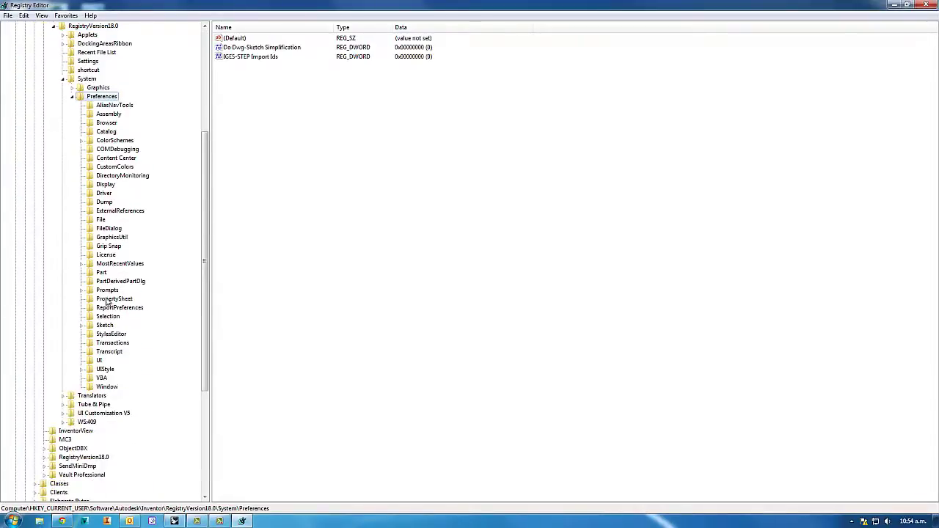
left_click(105, 185)
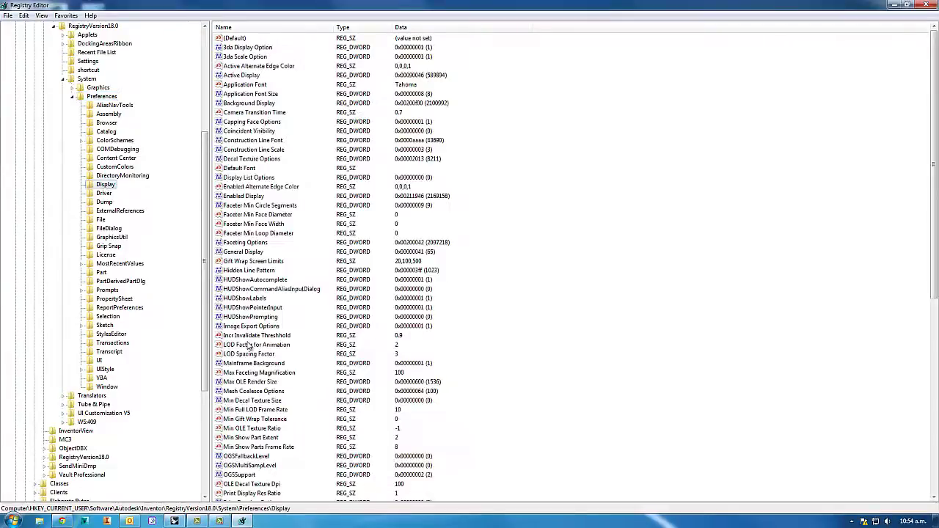
Set the Viewing Command Options value in the Display key to hexadecimal 21 and close the Registry Editor.
left_click(248, 345)
scroll(248, 345, "down", 12)
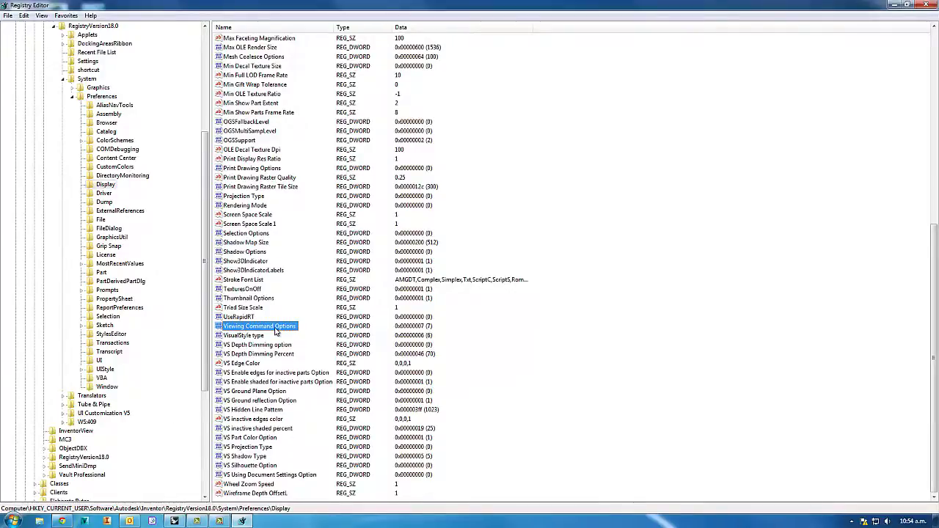
right_click(275, 331)
left_click(295, 339)
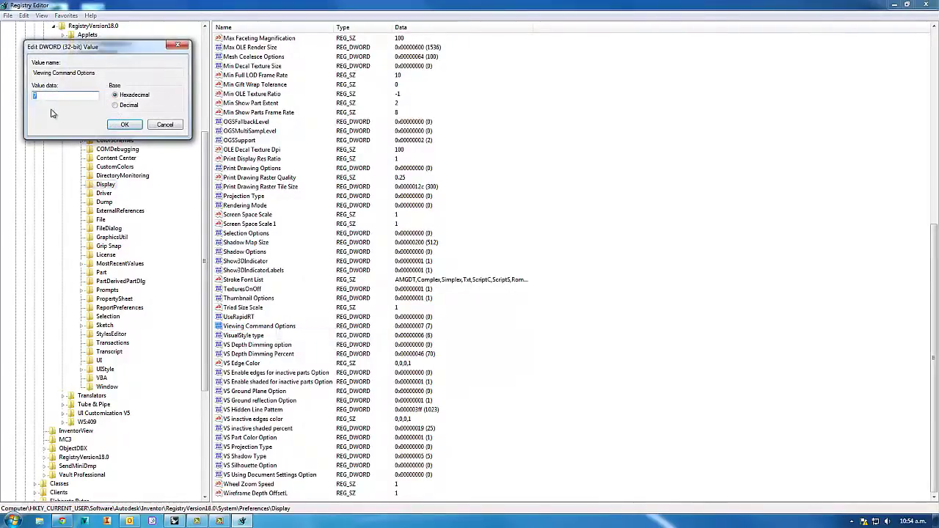
left_click(119, 125)
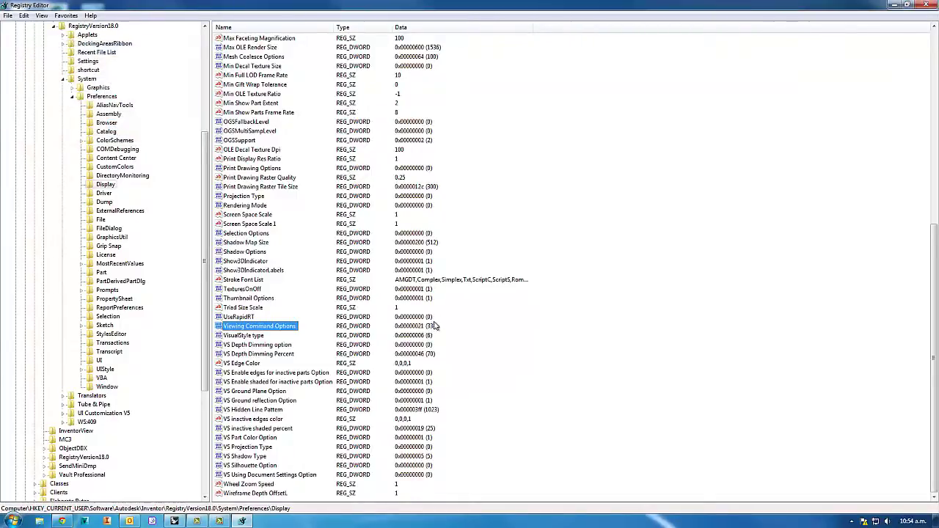
left_click(926, 6)
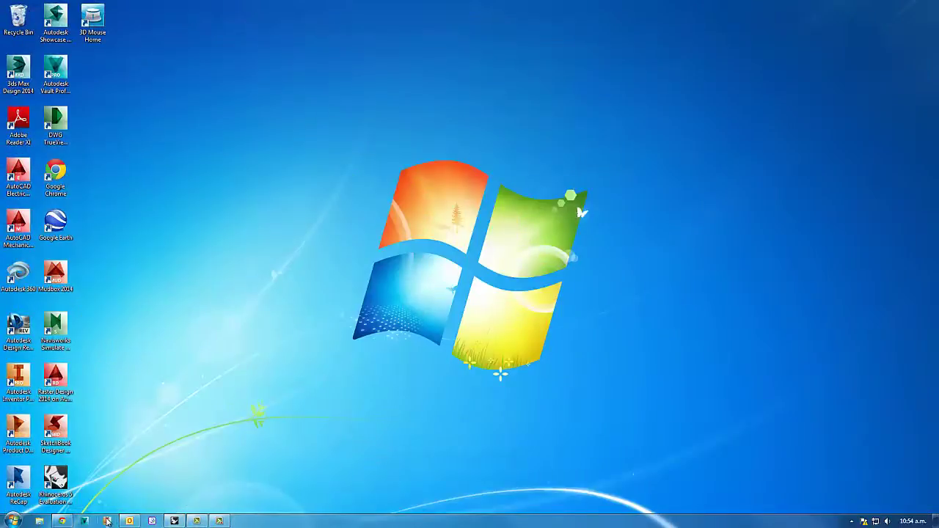
Return to the bunk bed assembly in Inventor and save the Display application options with Reverse direction and Zoom to cursor enabled.
left_click(107, 521)
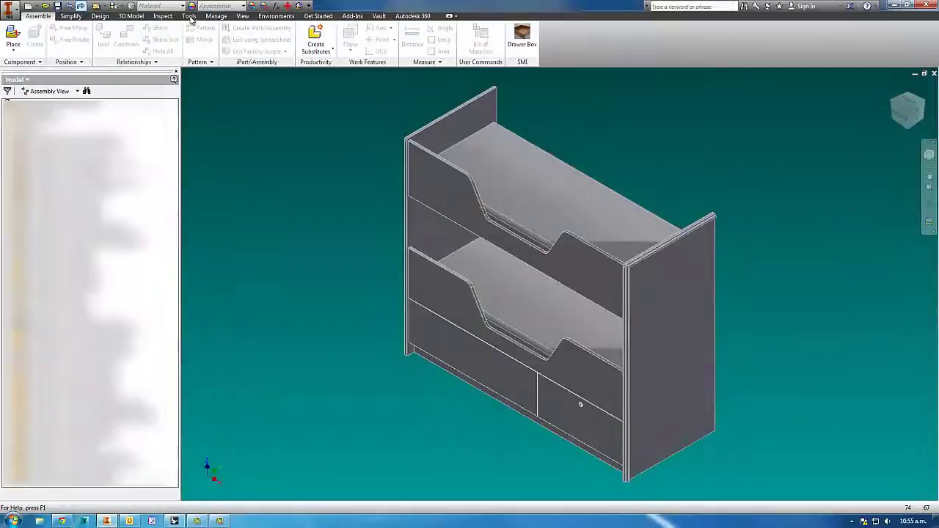
left_click(189, 16)
left_click(172, 39)
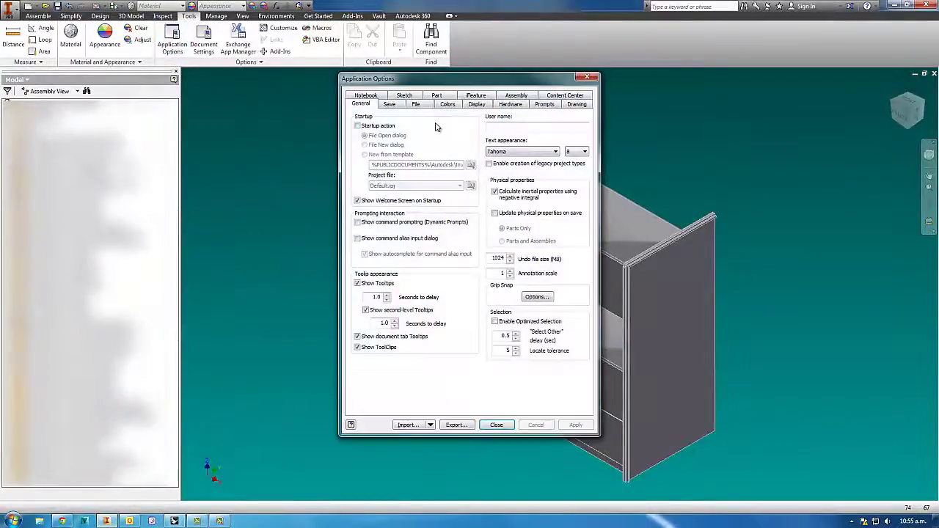
left_click(477, 104)
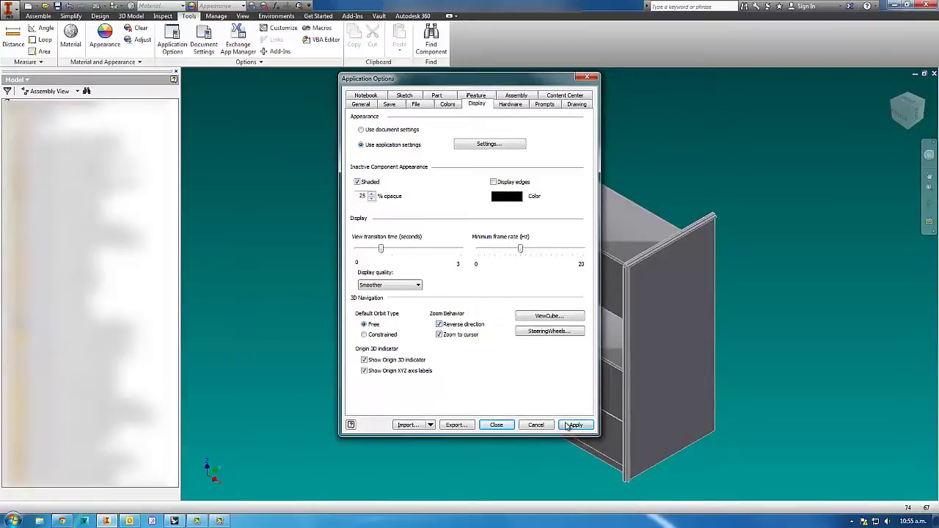
left_click(496, 426)
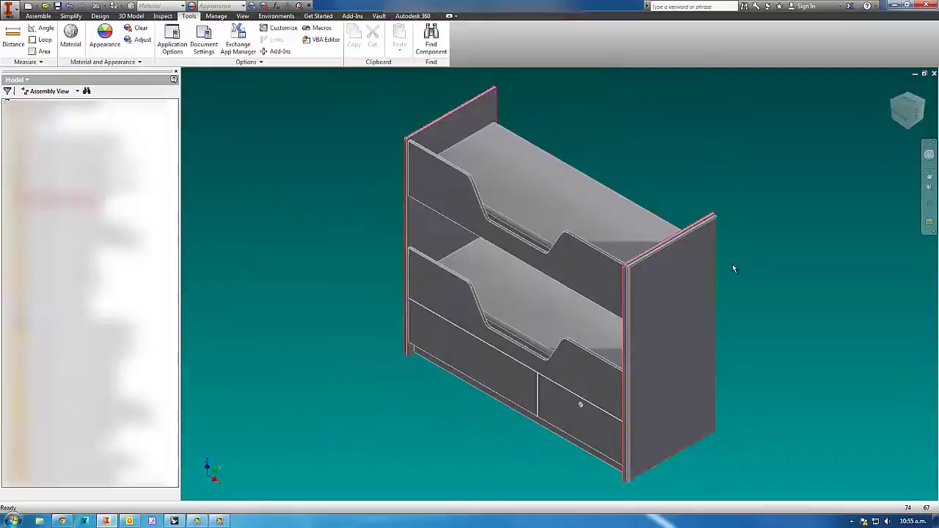
Switch the bunk bed assembly view to perspective and try zooming in close to the inside of the bed.
right_click(907, 114)
left_click(870, 140)
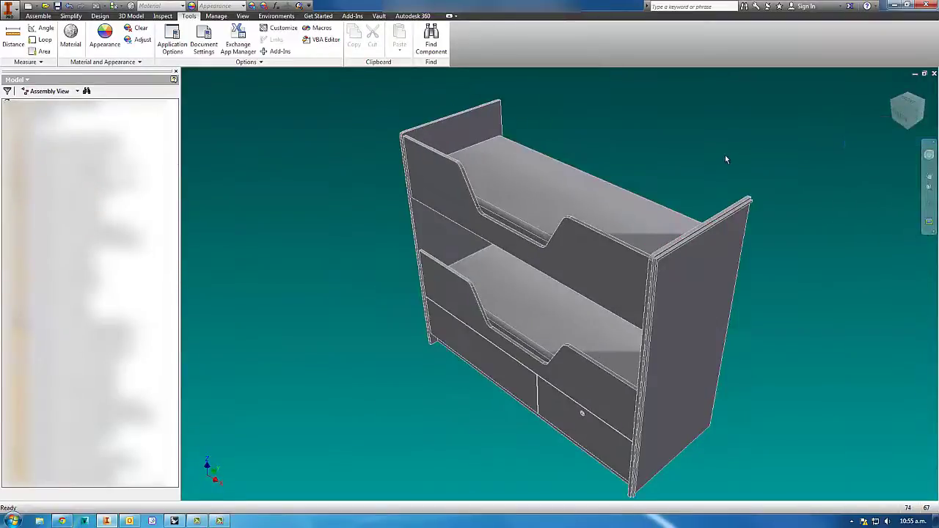
scroll(822, 162, "down", 5)
scroll(846, 163, "down", 8)
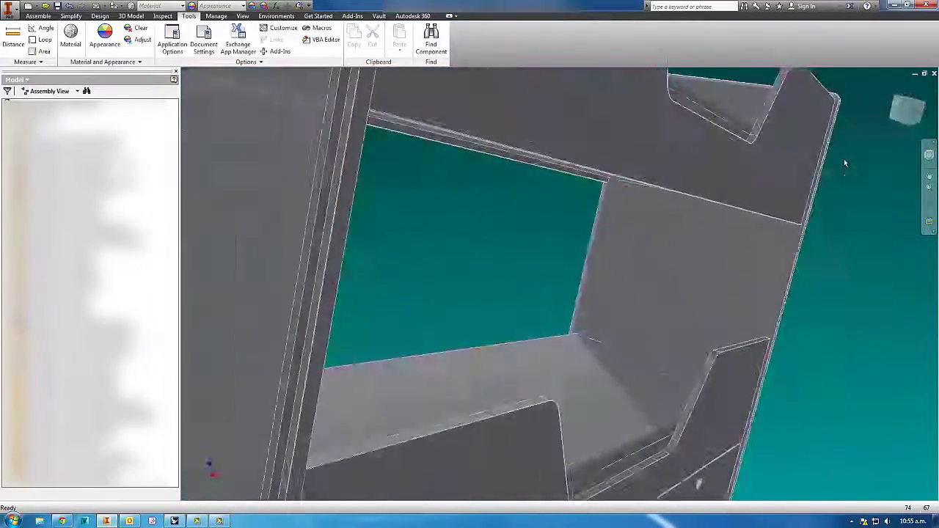
scroll(845, 160, "down", 8)
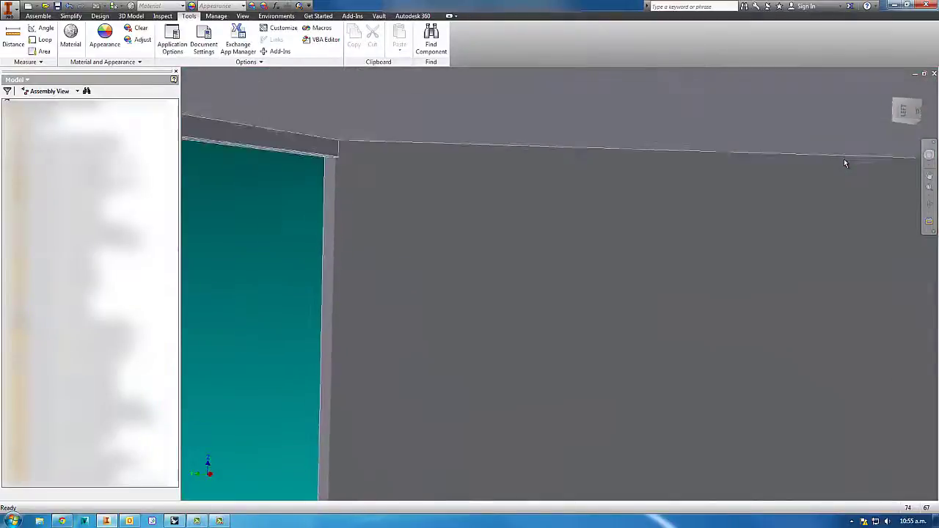
scroll(844, 163, "down", 2)
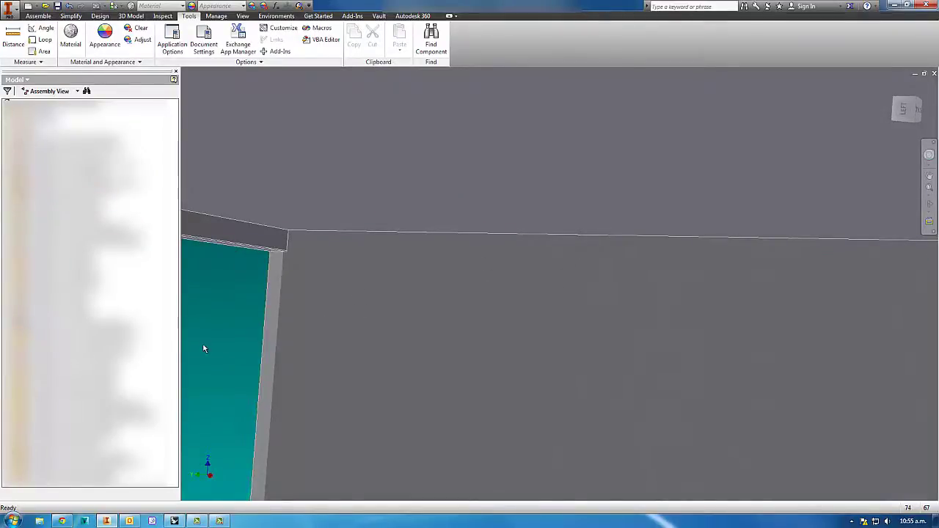
Examine how zooming and orbiting behave in perspective around the bed's inner panel corners and back out to the whole assembly.
scroll(210, 348, "down", 4)
scroll(207, 345, "down", 5)
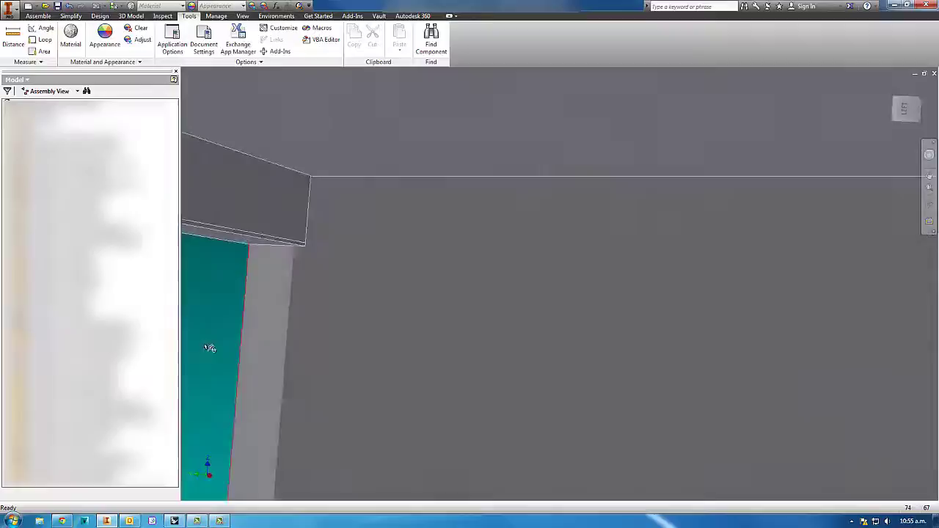
scroll(205, 347, "down", 4)
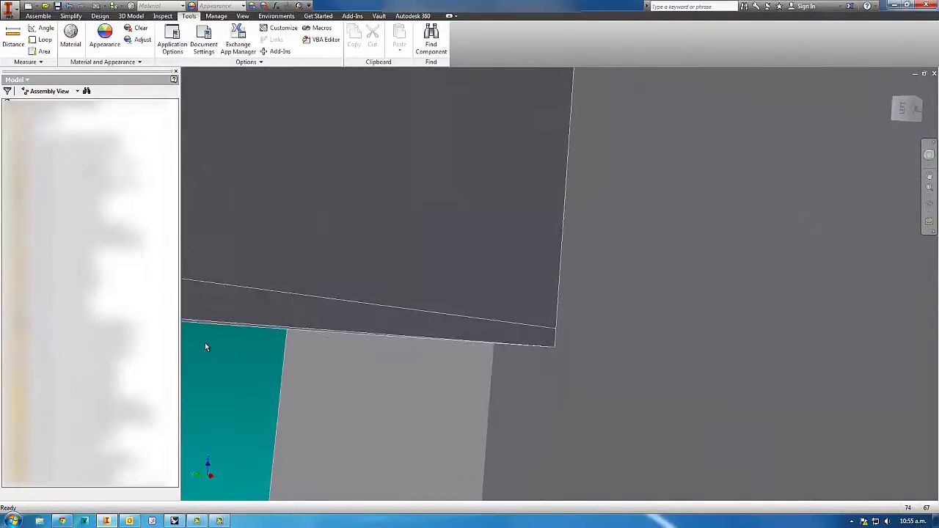
scroll(205, 342, "down", 6)
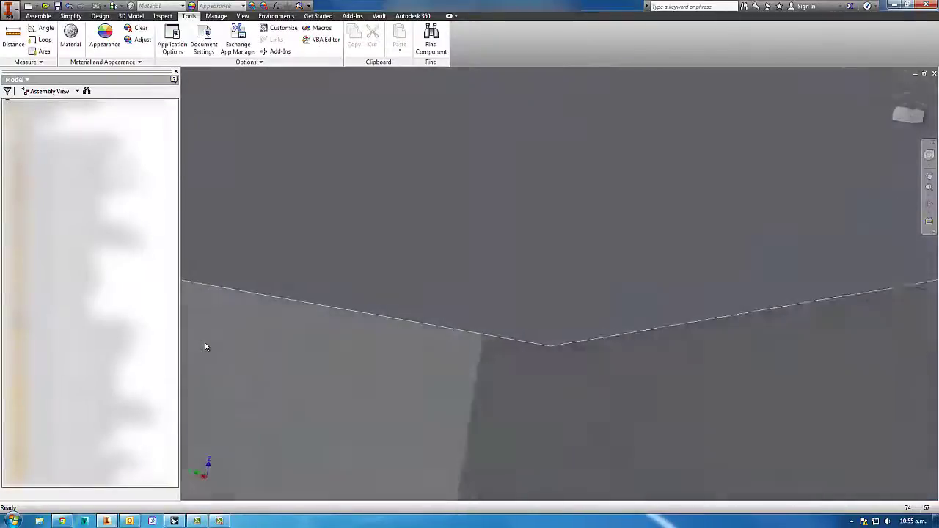
scroll(639, 283, "down", 6)
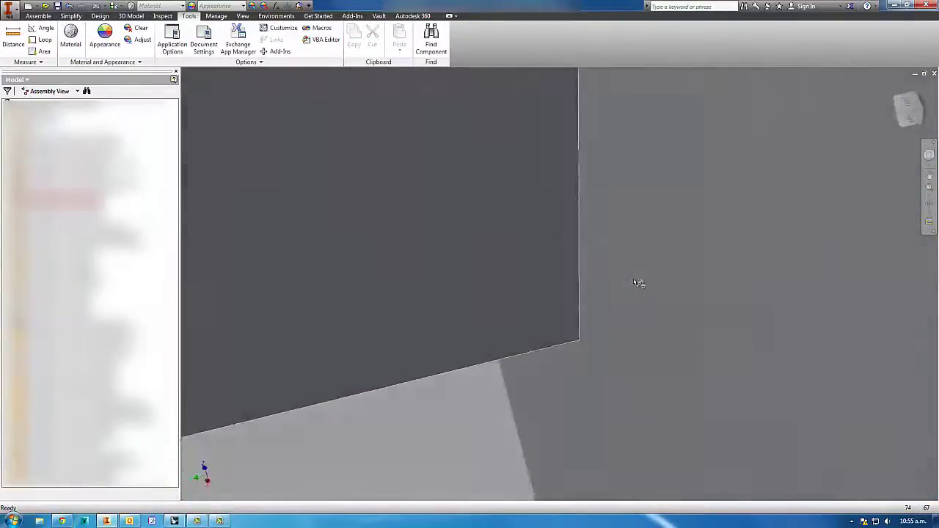
scroll(396, 360, "down", 6)
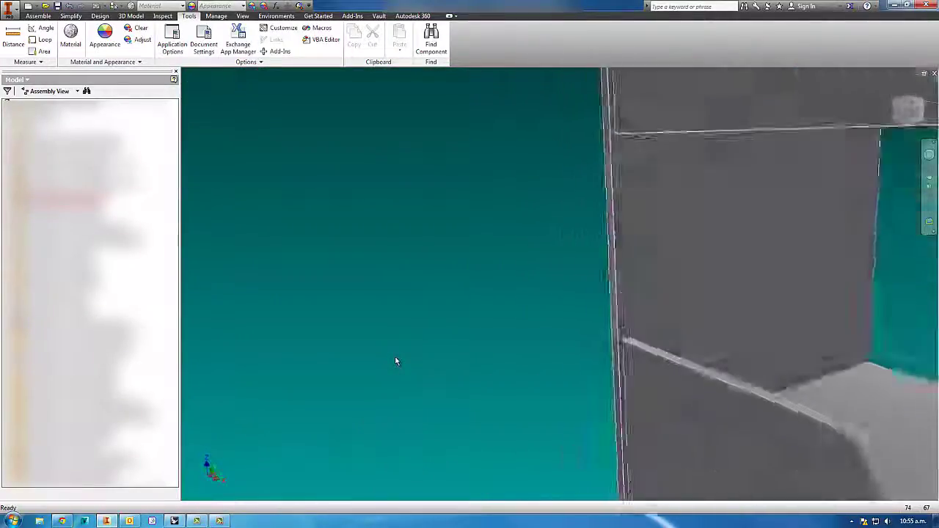
scroll(396, 360, "up", 5)
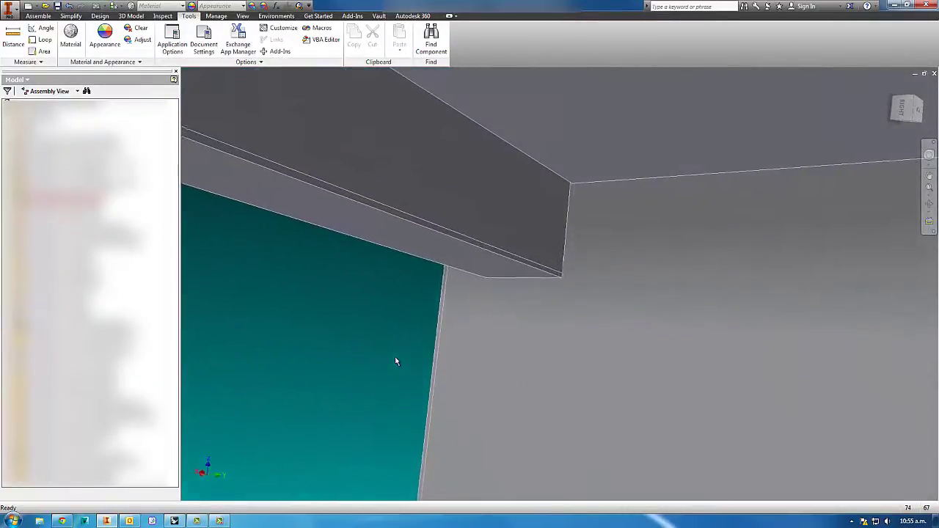
scroll(396, 360, "down", 3)
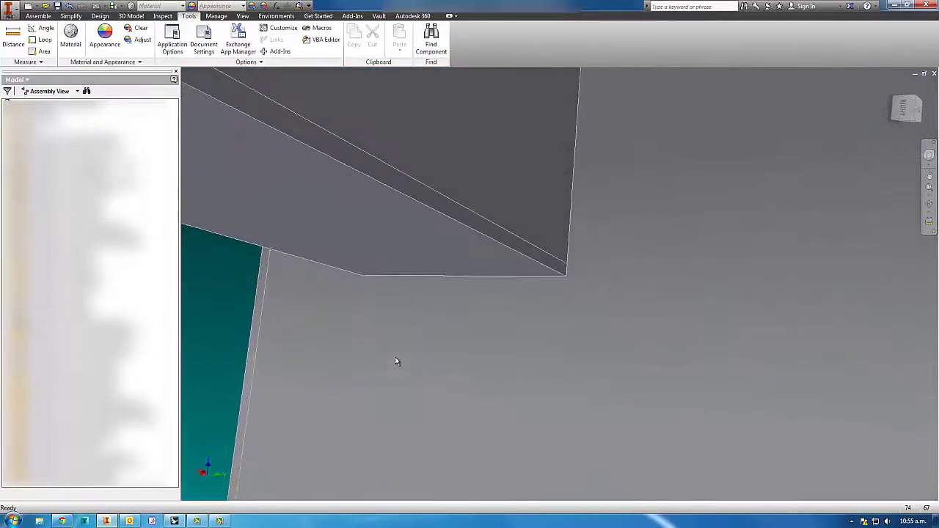
scroll(396, 360, "down", 3)
scroll(396, 360, "up", 4)
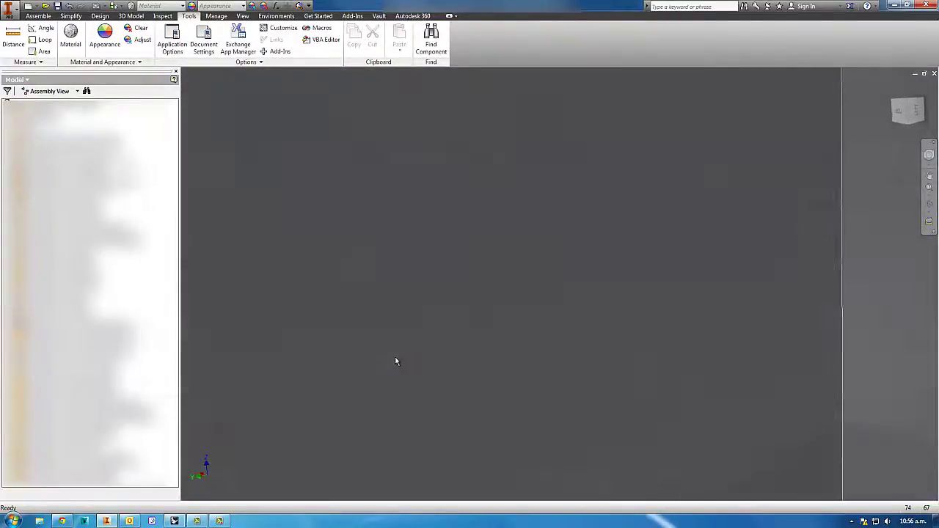
scroll(396, 361, "down", 5)
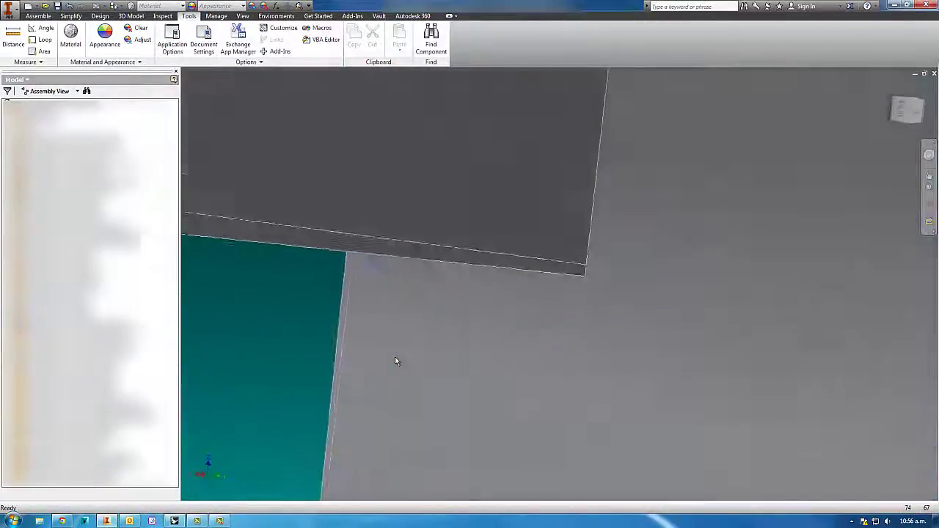
scroll(396, 361, "up", 10)
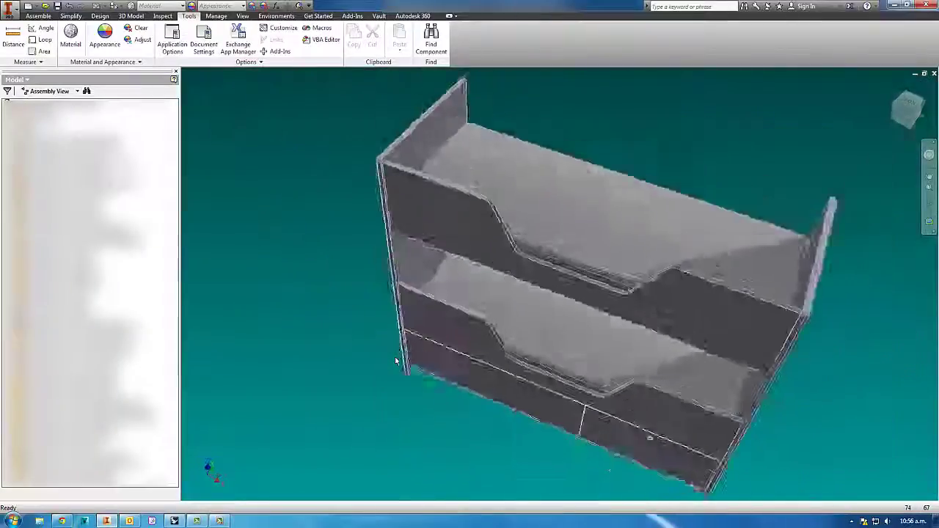
middle_click_drag(395, 360, 308, 395, "shift")
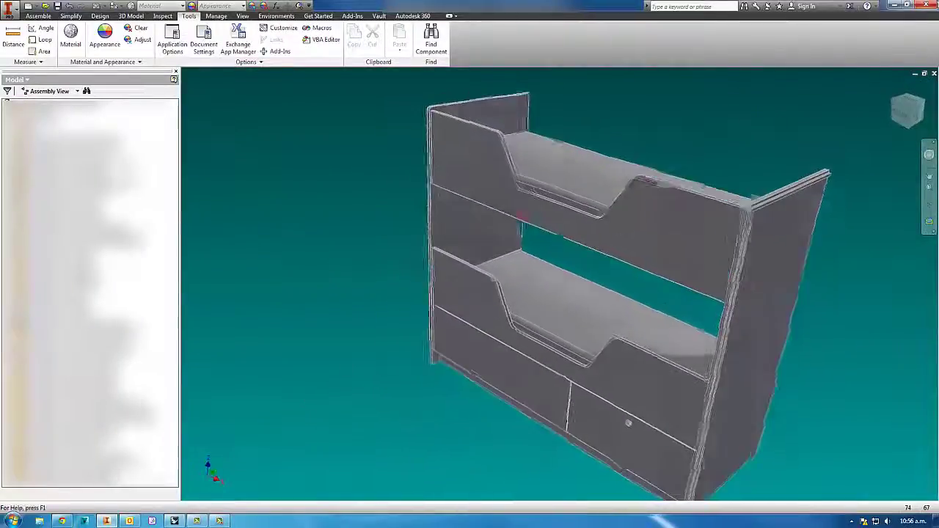
Close Inventor and launch the Windows Registry Editor (regedit) again.
left_click(931, 6)
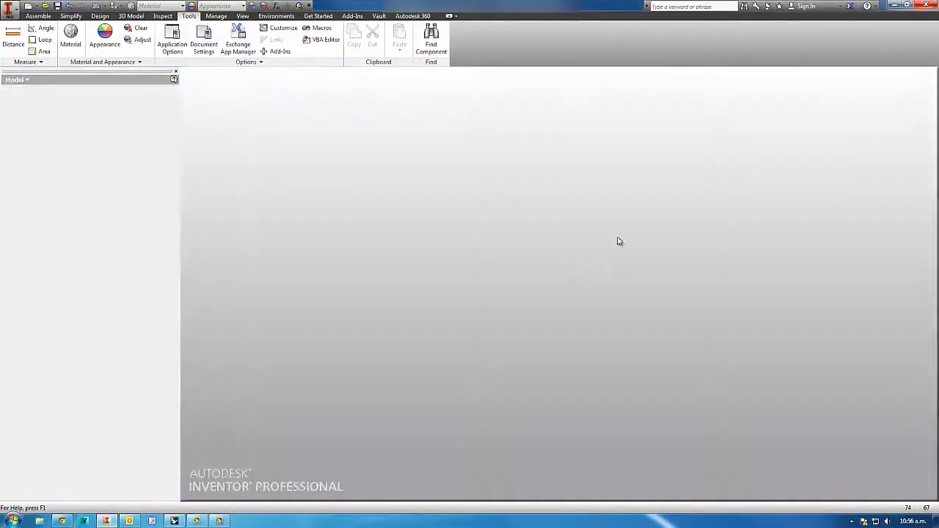
left_click(12, 521)
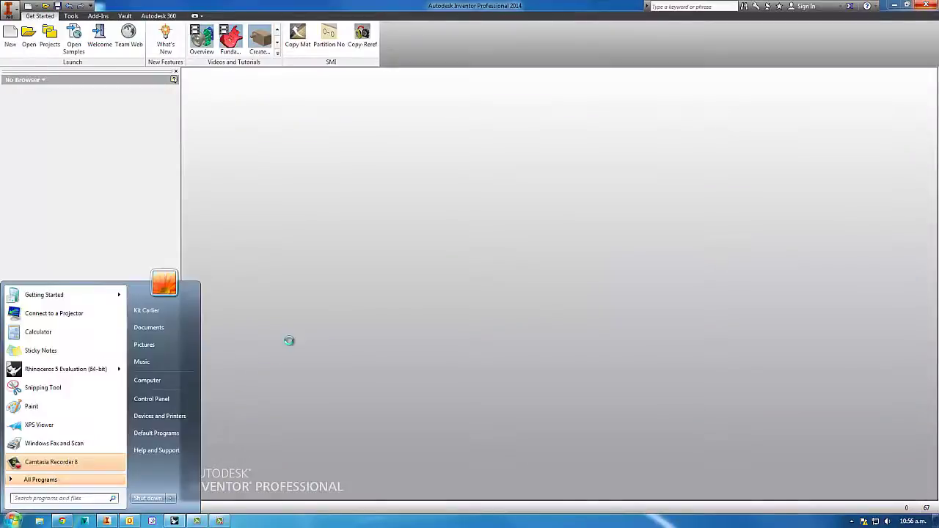
type("reg")
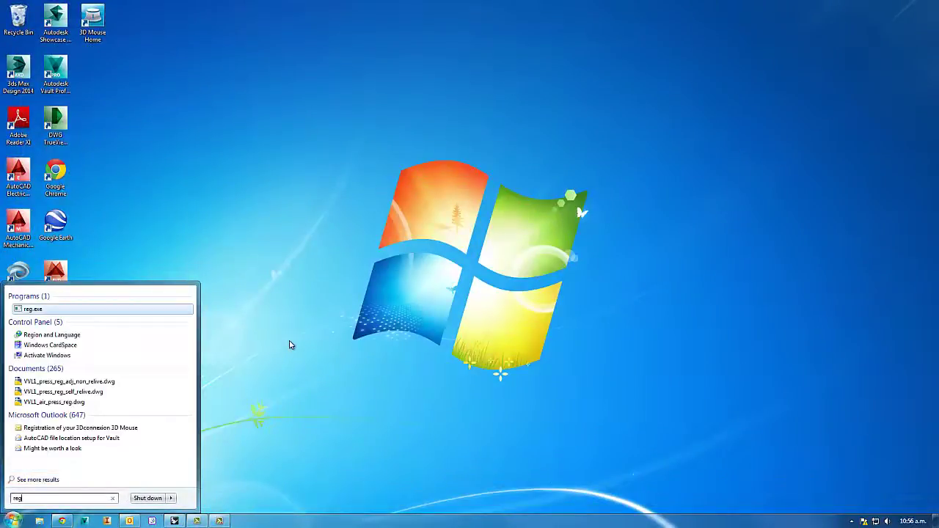
type("edit")
key("Return")
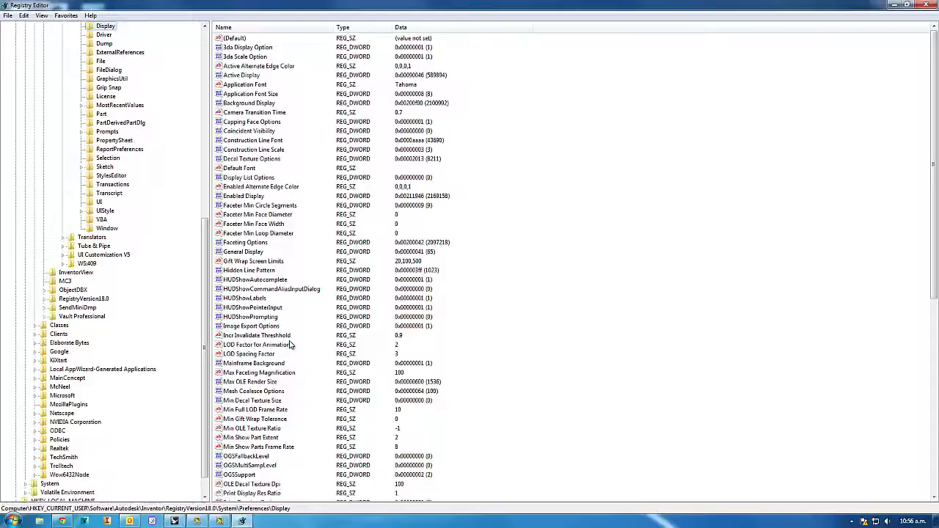
Open the Viewing Command Options value in Inventor's Display preferences key for editing.
left_click(265, 410)
scroll(268, 407, "down", 10)
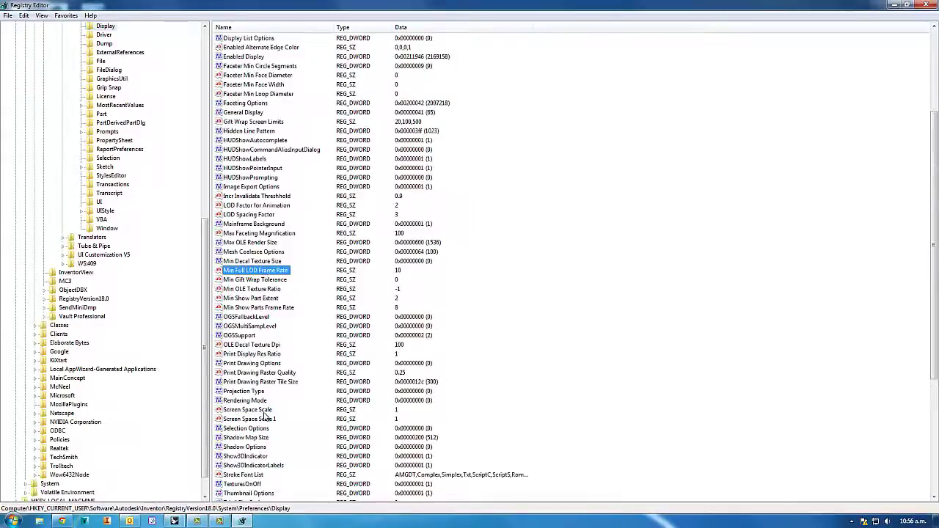
left_click(280, 382)
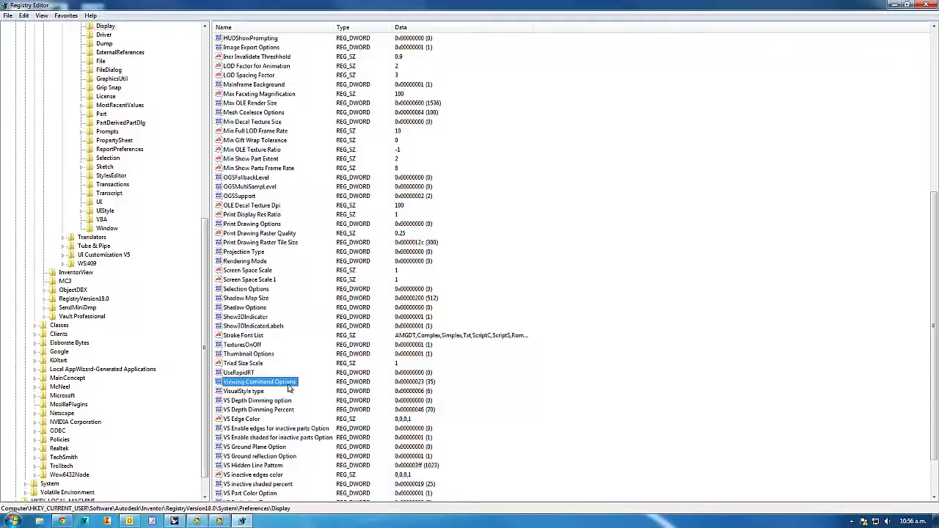
right_click(315, 387)
left_click(323, 394)
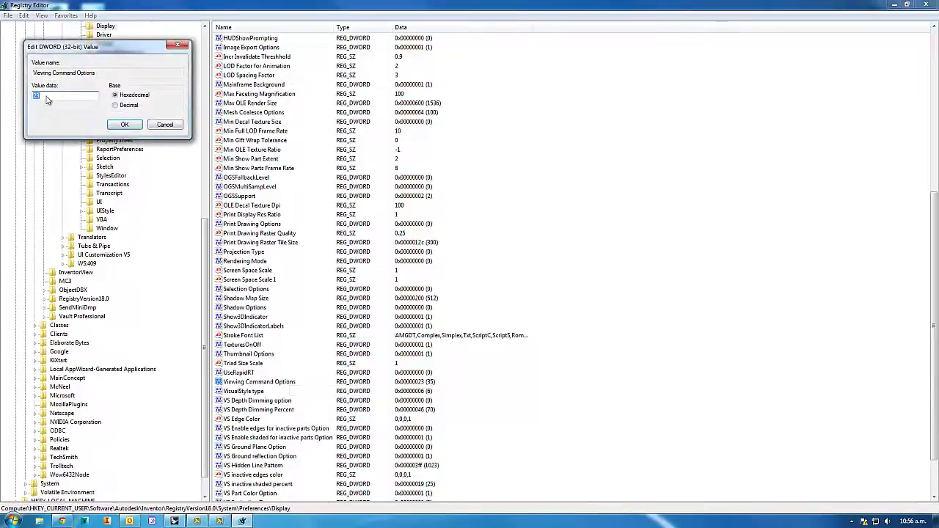